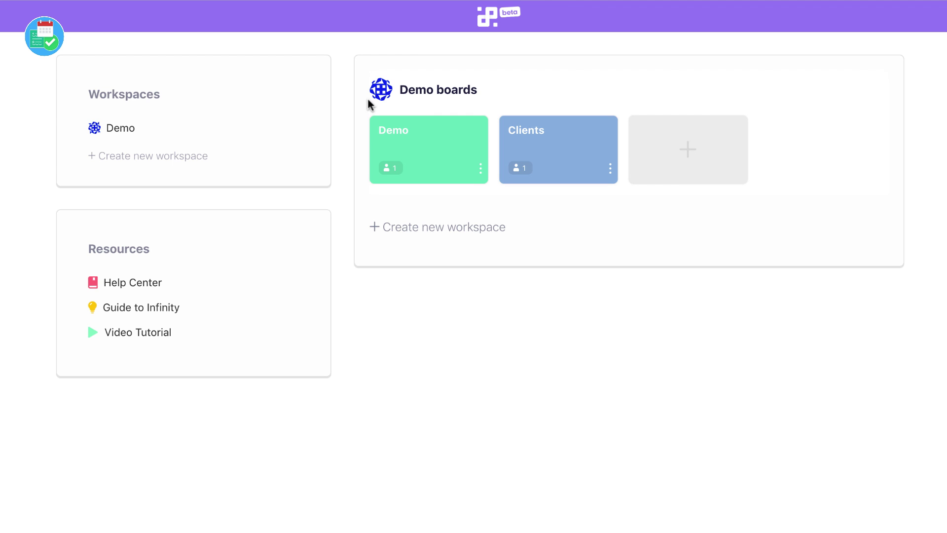
Review the Demo workspace's Team and Settings pages, then return to its boards
{"action": "mouse_move", "coordinate": [478, 101]}
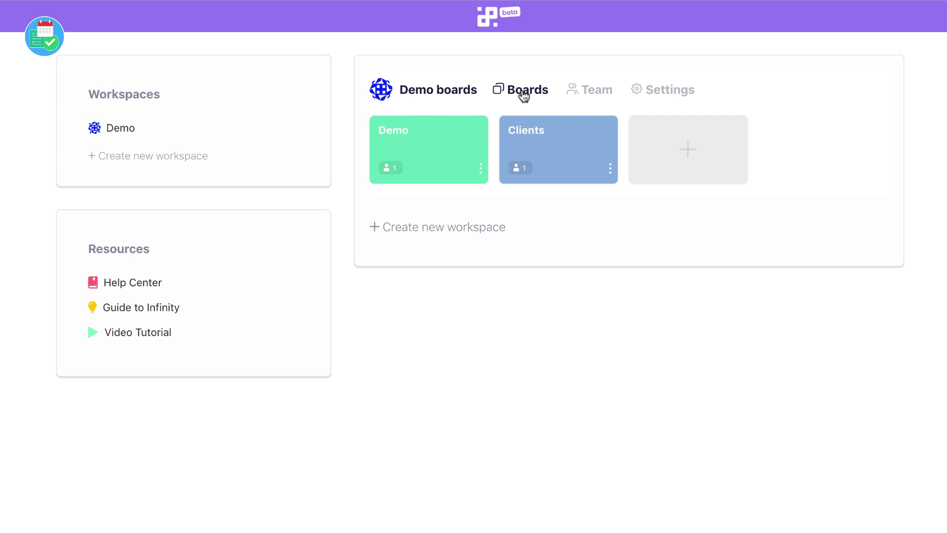
{"action": "left_click", "coordinate": [587, 90]}
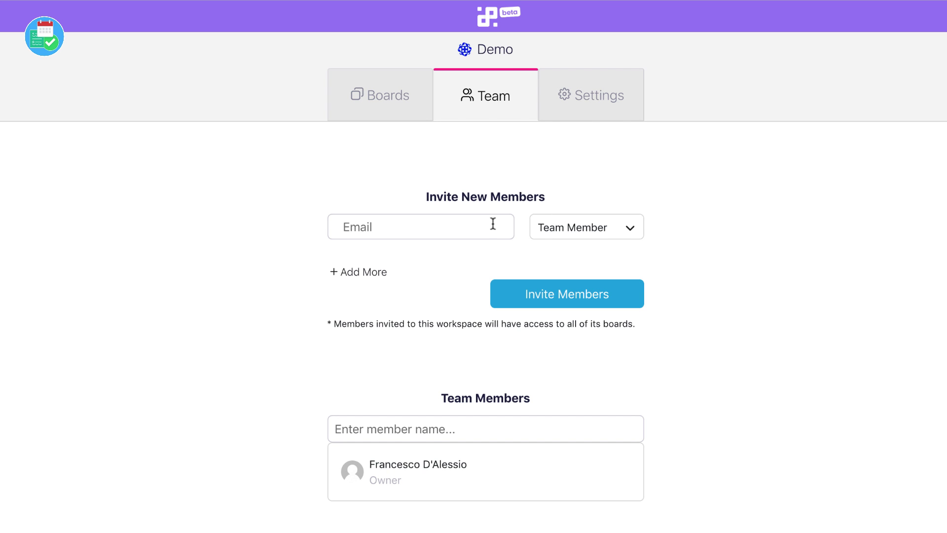
{"action": "left_click", "coordinate": [561, 100]}
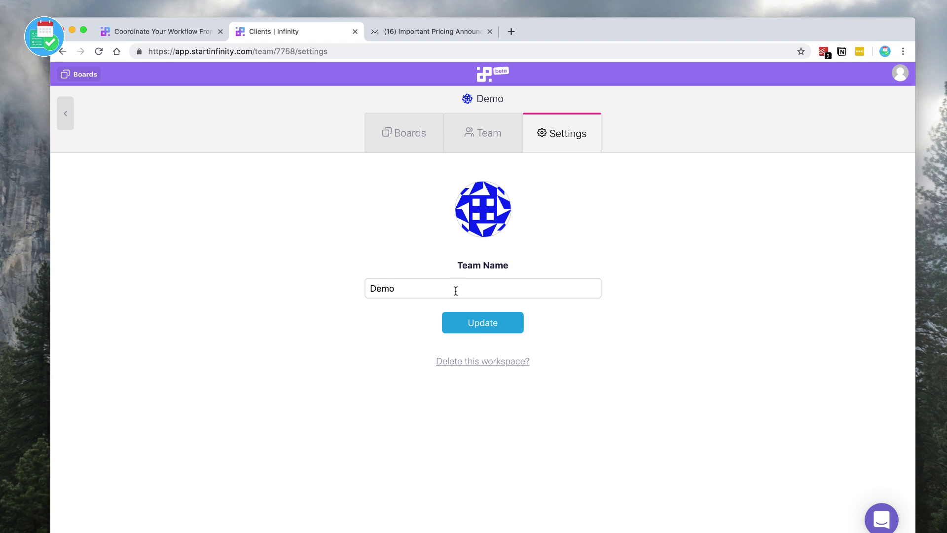
{"action": "left_click", "coordinate": [399, 134]}
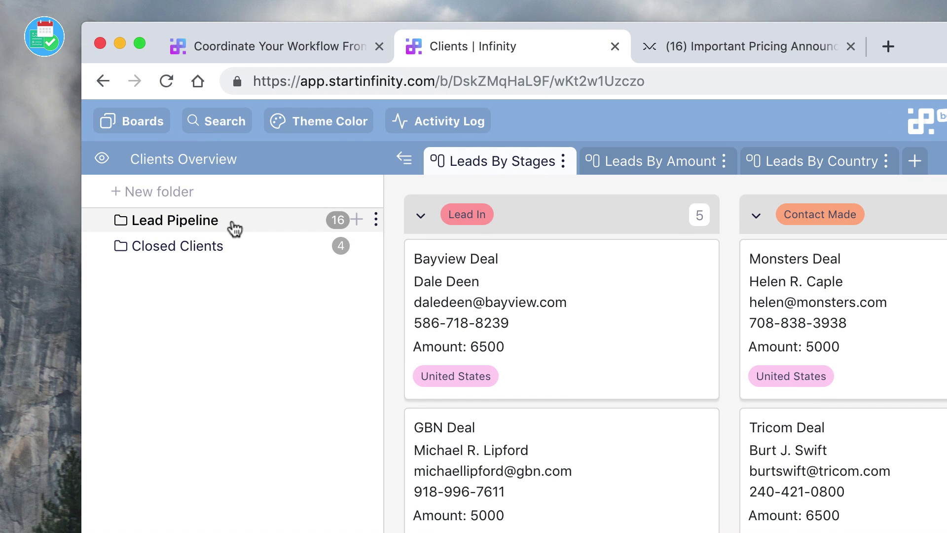
Check the Closed Clients table, return to Lead Pipeline, test a card drag, and start a new view
{"action": "left_click", "coordinate": [251, 247]}
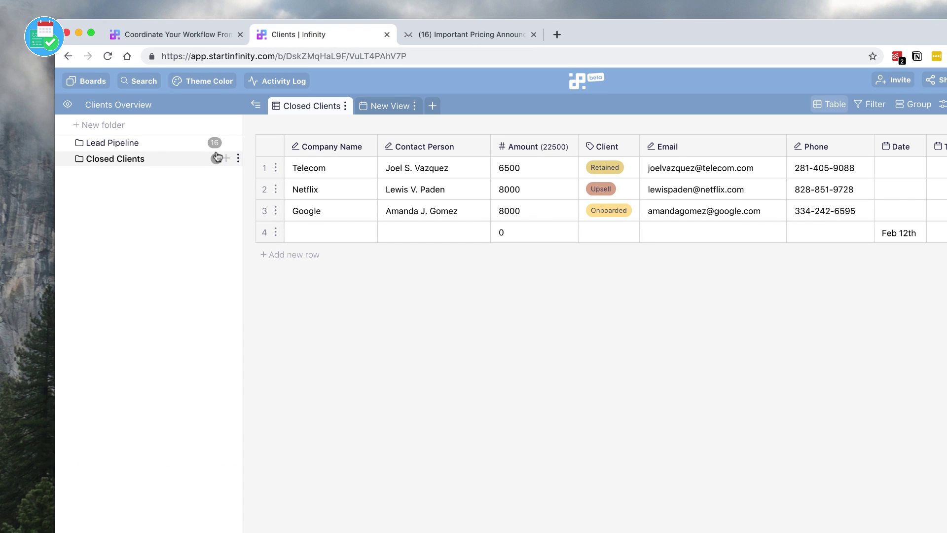
{"action": "left_click", "coordinate": [159, 146]}
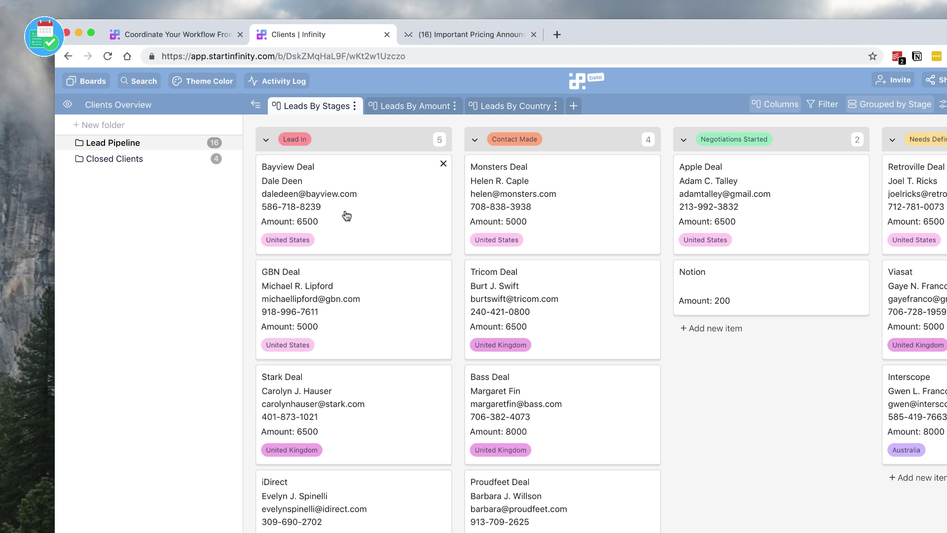
{"action": "mouse_move", "coordinate": [347, 216]}
{"action": "left_mouse_down"}
{"action": "mouse_move", "coordinate": [508, 180]}
{"action": "mouse_move", "coordinate": [362, 211]}
{"action": "left_mouse_up"}
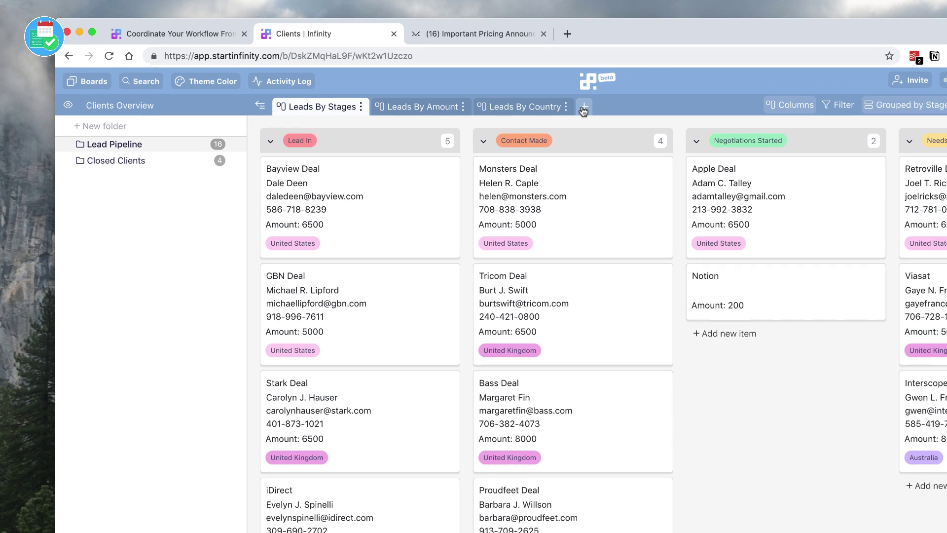
{"action": "left_click", "coordinate": [584, 109]}
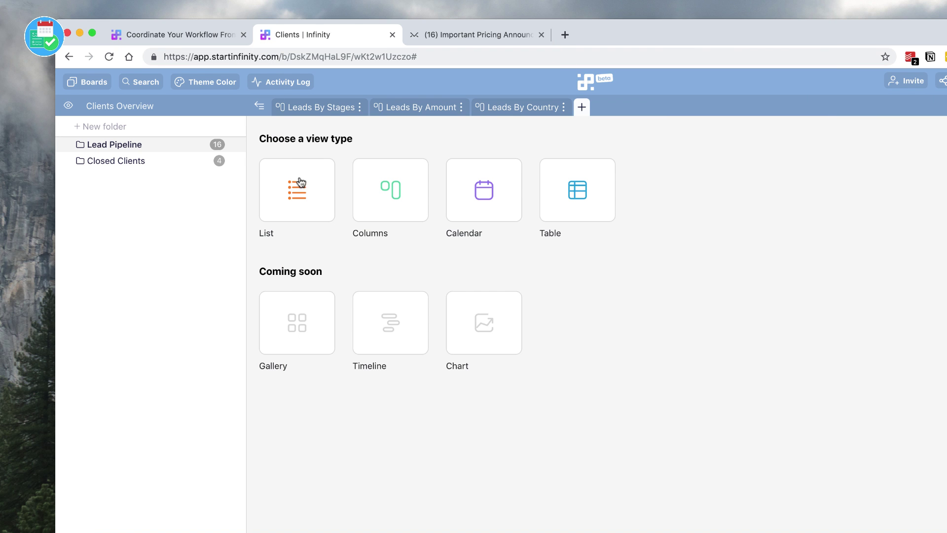
Create a List-type New View of the deals with one blank new item
{"action": "left_click", "coordinate": [299, 186]}
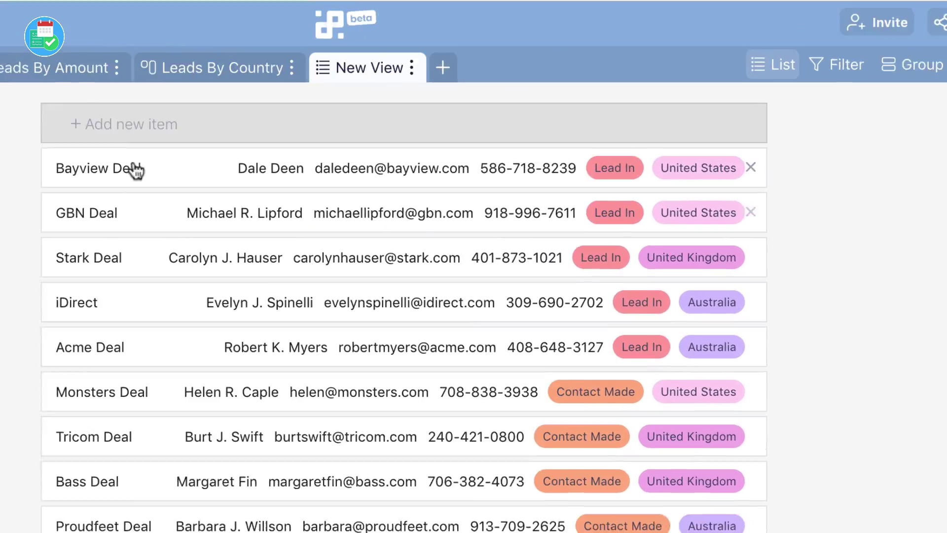
{"action": "left_click", "coordinate": [237, 121]}
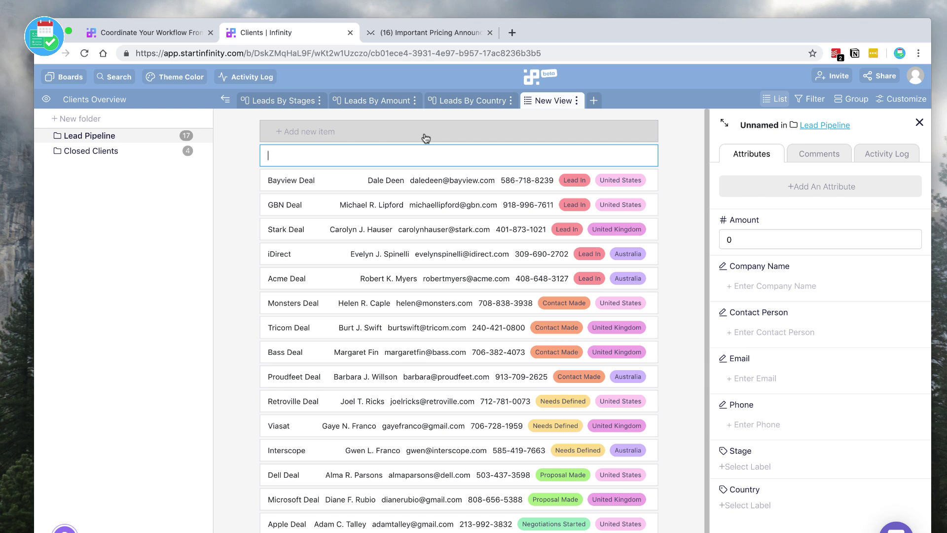
{"action": "left_click", "coordinate": [597, 101]}
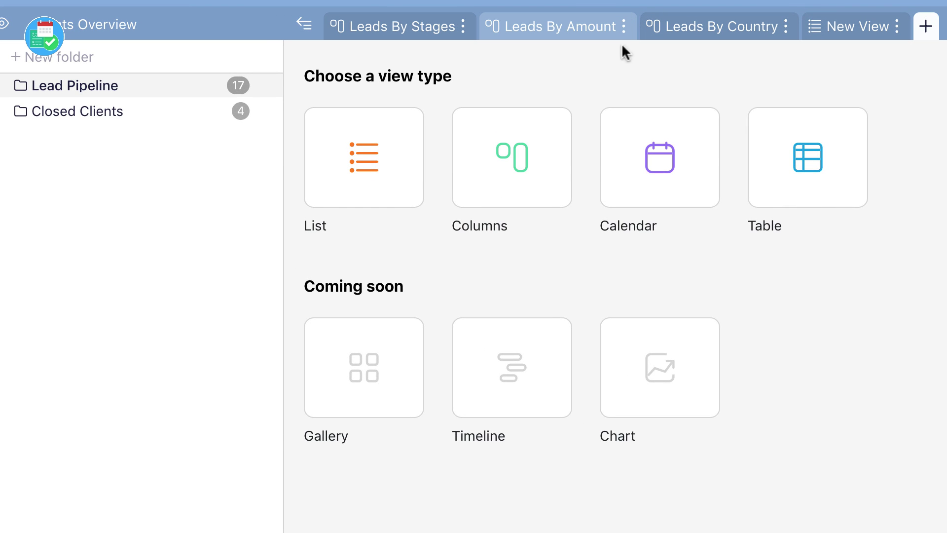
Add a Calendar New View 2 and a Table New View 3 listing the 17 Lead Pipeline rows
{"action": "left_click", "coordinate": [670, 170]}
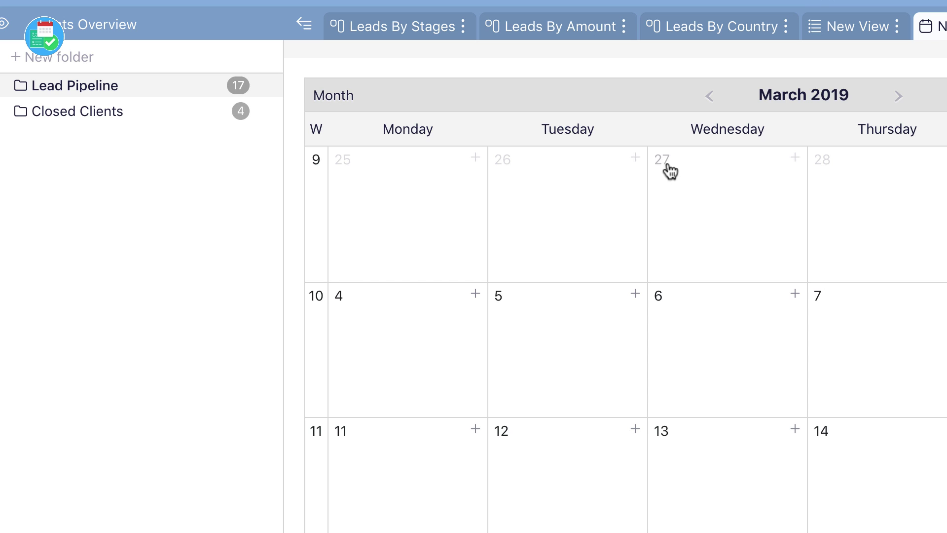
{"action": "scroll", "coordinate": [749, 383], "scroll_direction": "down", "scroll_amount": 1}
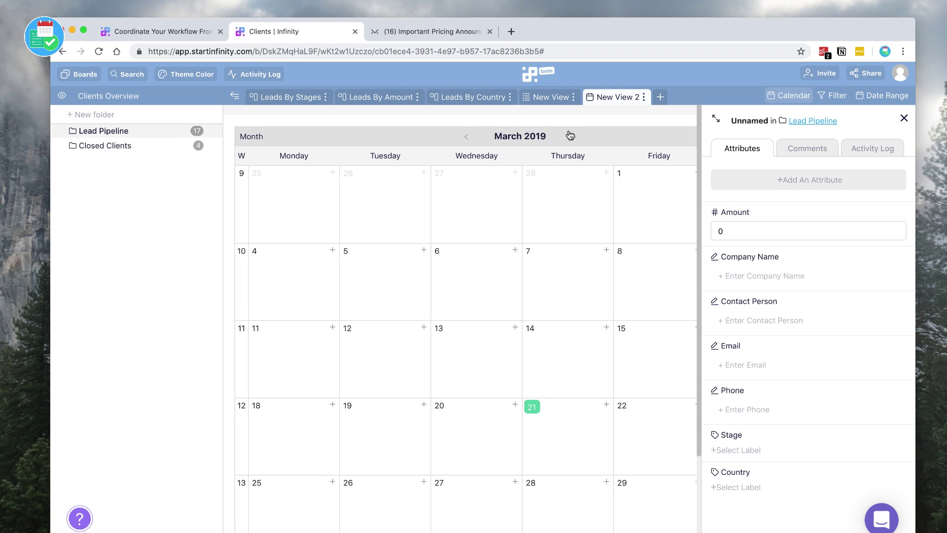
{"action": "left_click", "coordinate": [660, 97]}
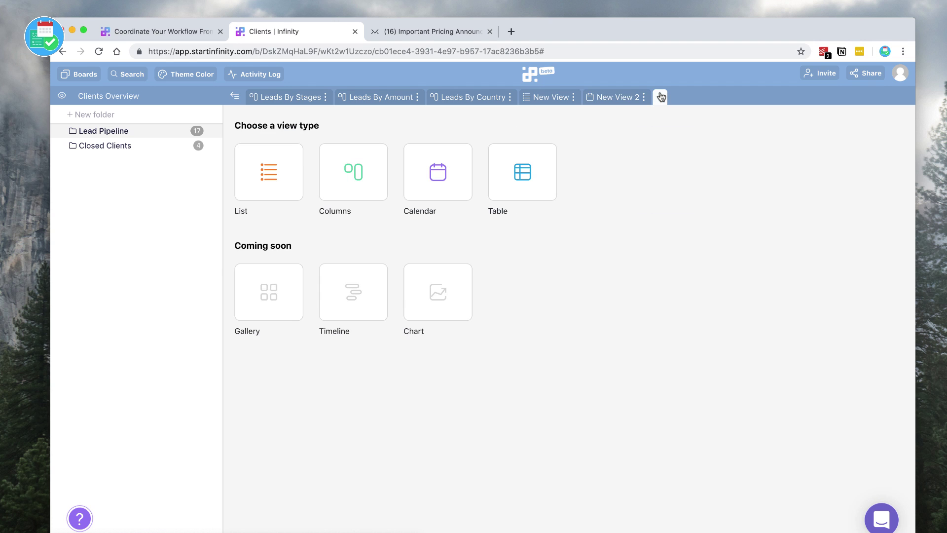
{"action": "left_click", "coordinate": [525, 183]}
{"action": "scroll", "coordinate": [521, 274], "scroll_direction": "right", "scroll_amount": 8}
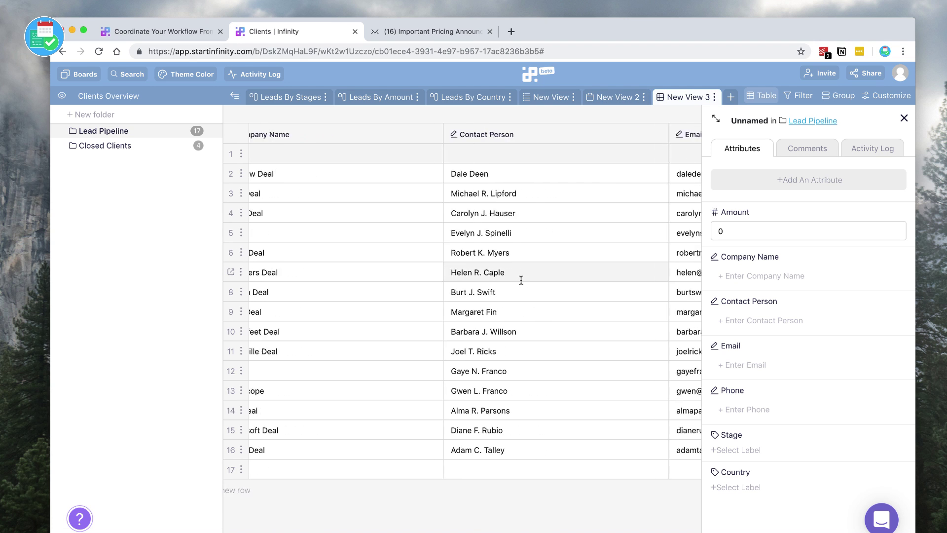
{"action": "scroll", "coordinate": [518, 280], "scroll_direction": "right", "scroll_amount": 12}
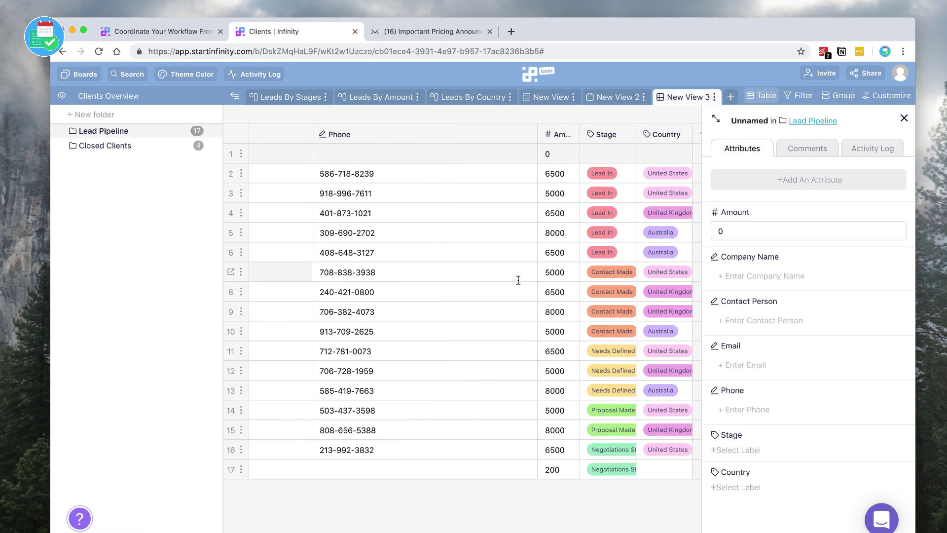
{"action": "scroll", "coordinate": [518, 283], "scroll_direction": "left", "scroll_amount": 15}
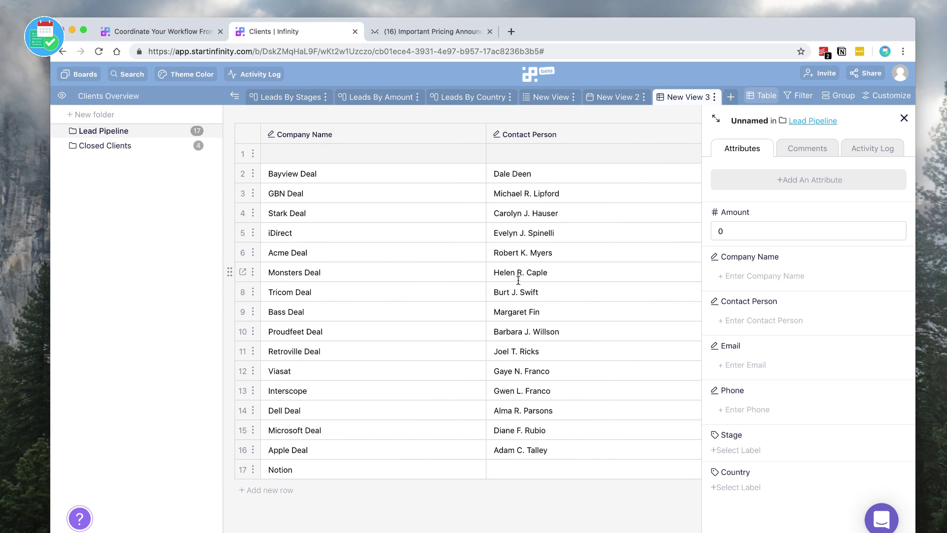
{"action": "left_click", "coordinate": [904, 119]}
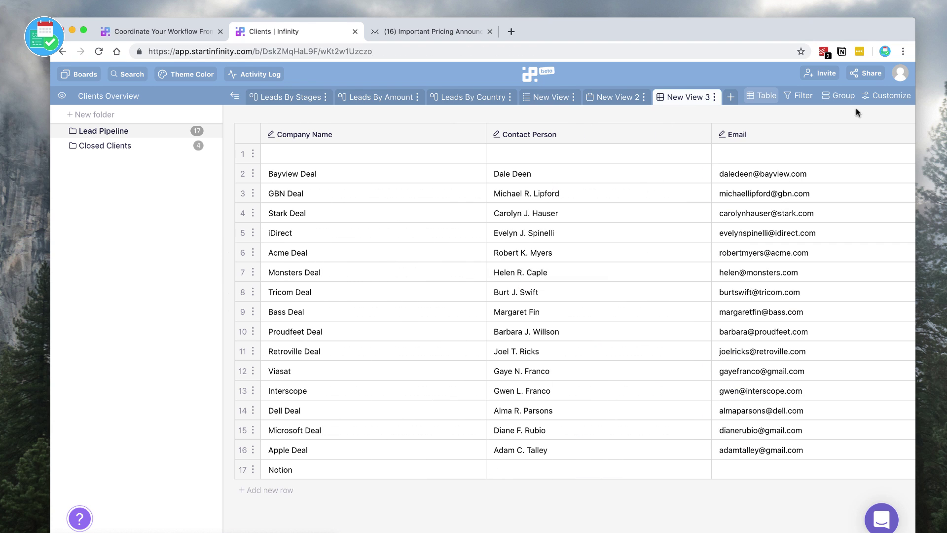
{"action": "left_click", "coordinate": [529, 98]}
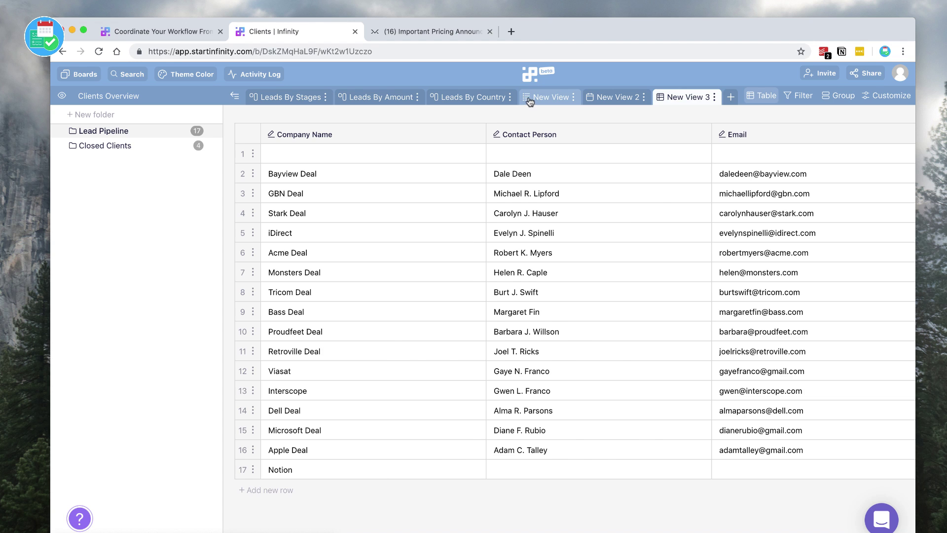
Open Bayview Deal's details from the Lead Pipeline stage columns
{"action": "left_click", "coordinate": [488, 172]}
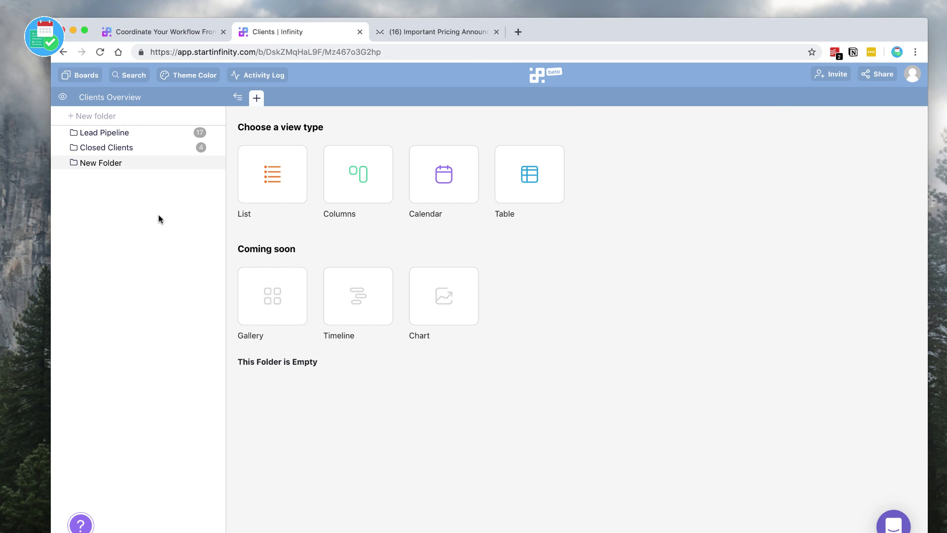
{"action": "left_click", "coordinate": [115, 138]}
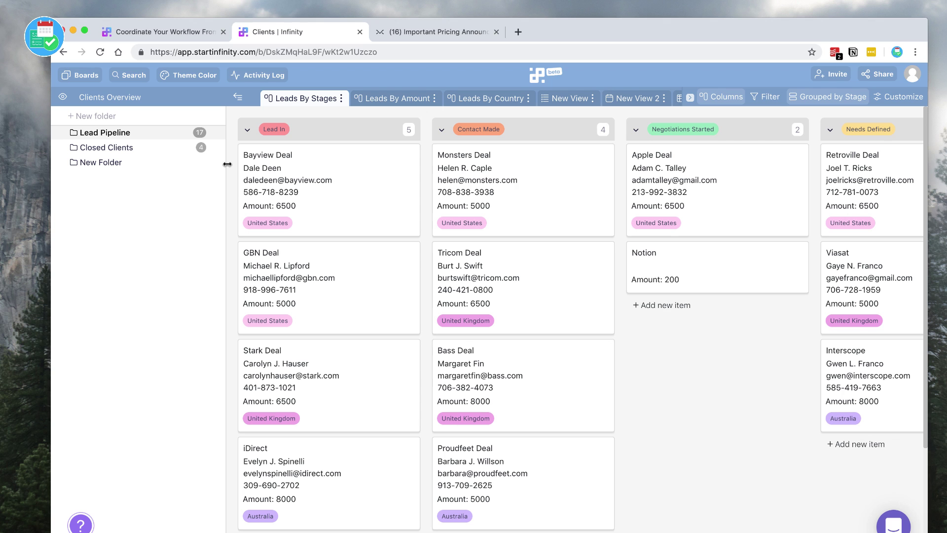
{"action": "left_click", "coordinate": [354, 171]}
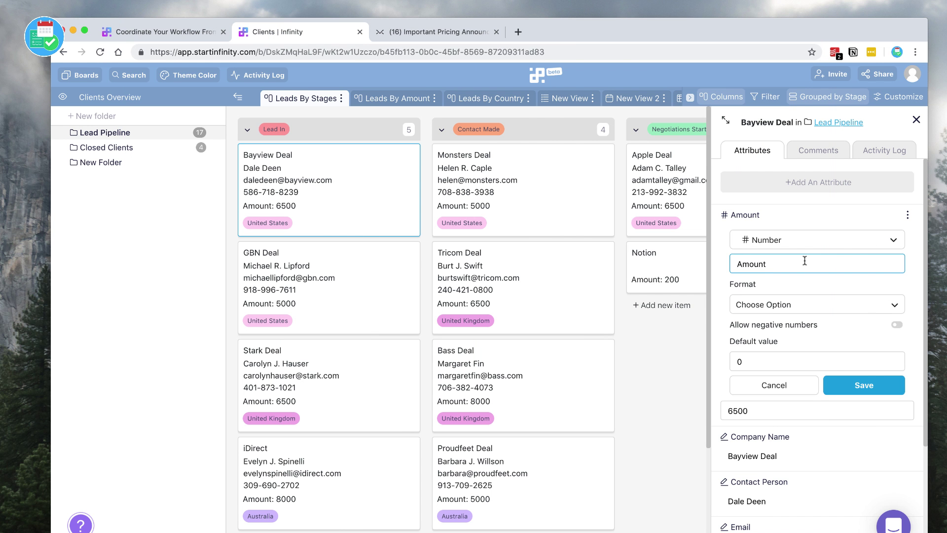
Browse the Amount attribute's types, keep it as Number, and list Bayview Deal's Stage labels
{"action": "left_click", "coordinate": [796, 240]}
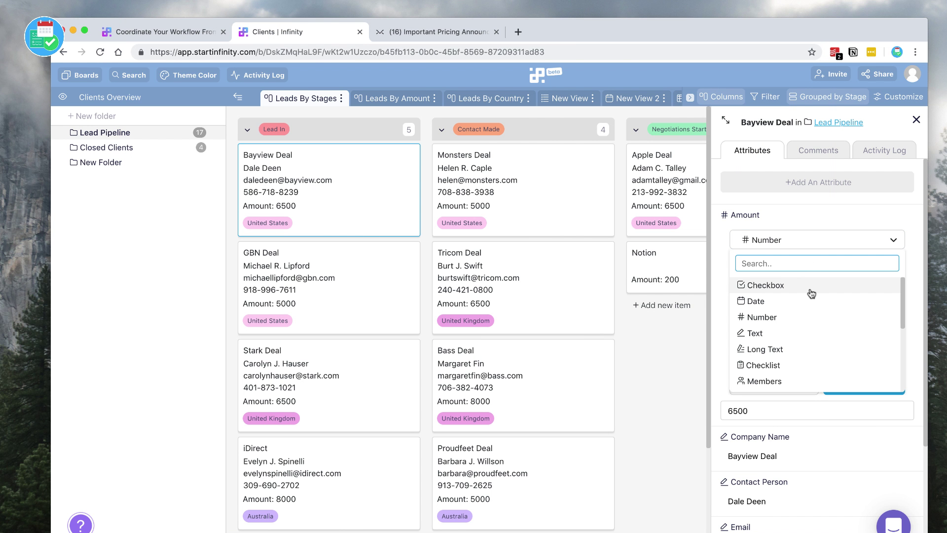
{"action": "scroll", "coordinate": [809, 316], "scroll_direction": "down", "scroll_amount": 1}
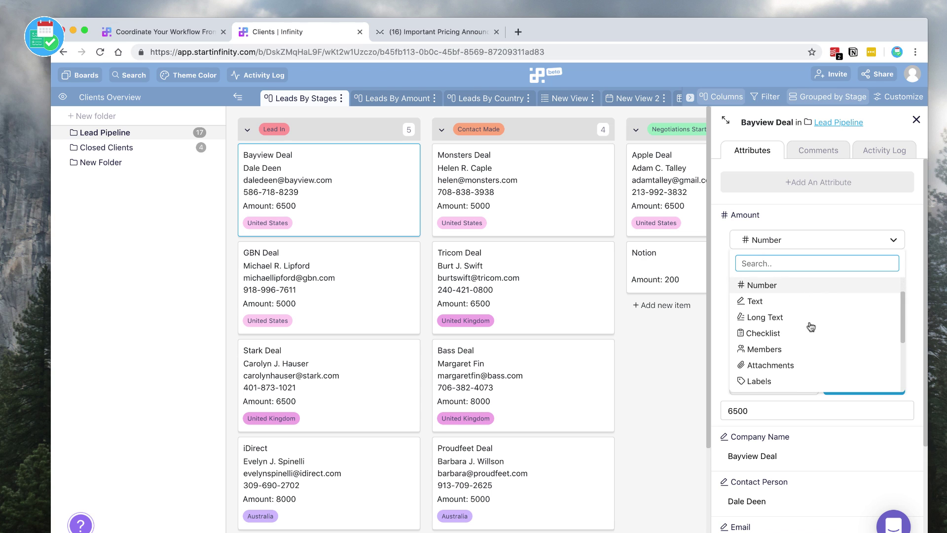
{"action": "scroll", "coordinate": [810, 316], "scroll_direction": "up", "scroll_amount": 1}
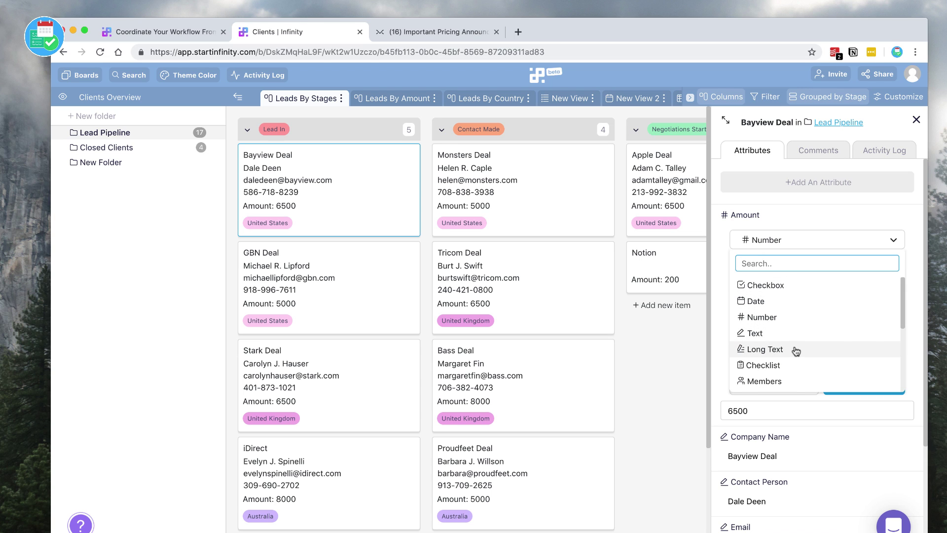
{"action": "scroll", "coordinate": [797, 351], "scroll_direction": "down", "scroll_amount": 2}
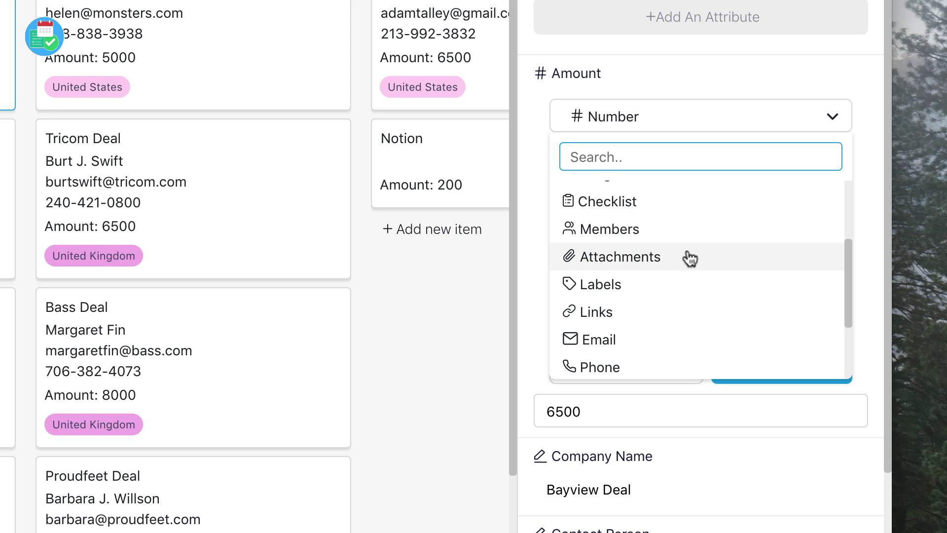
{"action": "scroll", "coordinate": [679, 284], "scroll_direction": "down", "scroll_amount": 3}
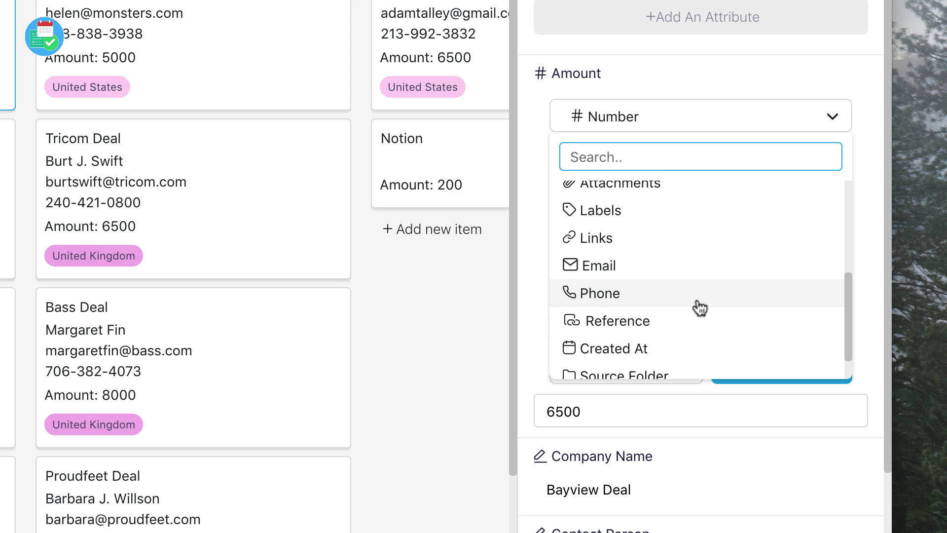
{"action": "scroll", "coordinate": [693, 319], "scroll_direction": "down", "scroll_amount": 2}
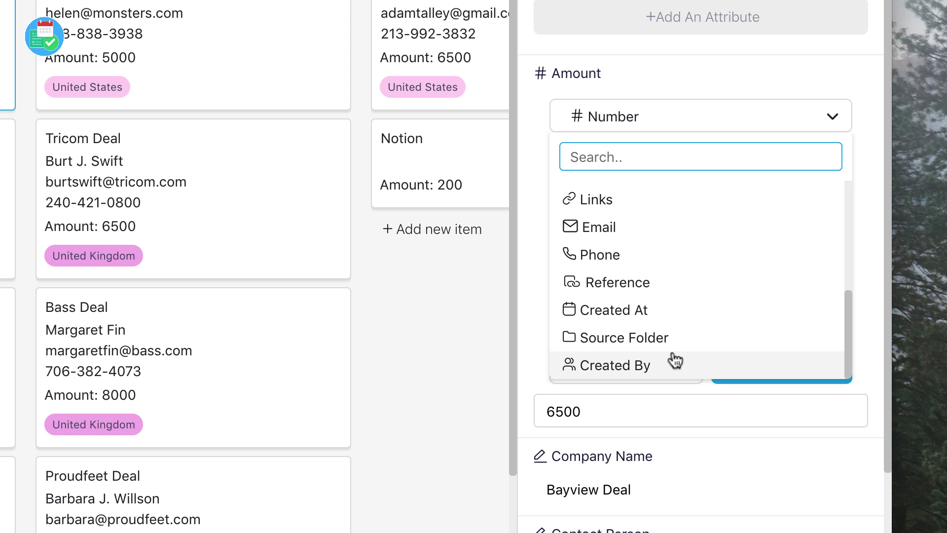
{"action": "left_click", "coordinate": [799, 95]}
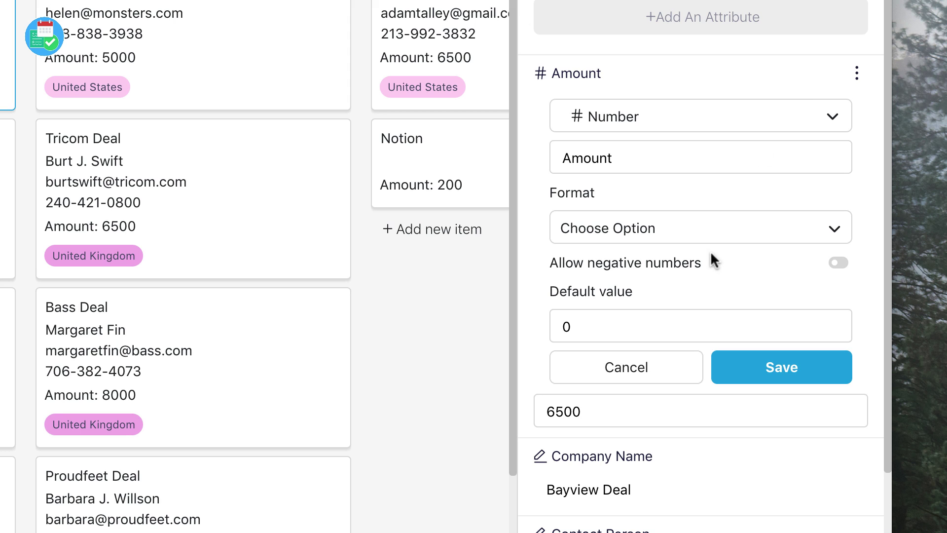
{"action": "left_click", "coordinate": [649, 365]}
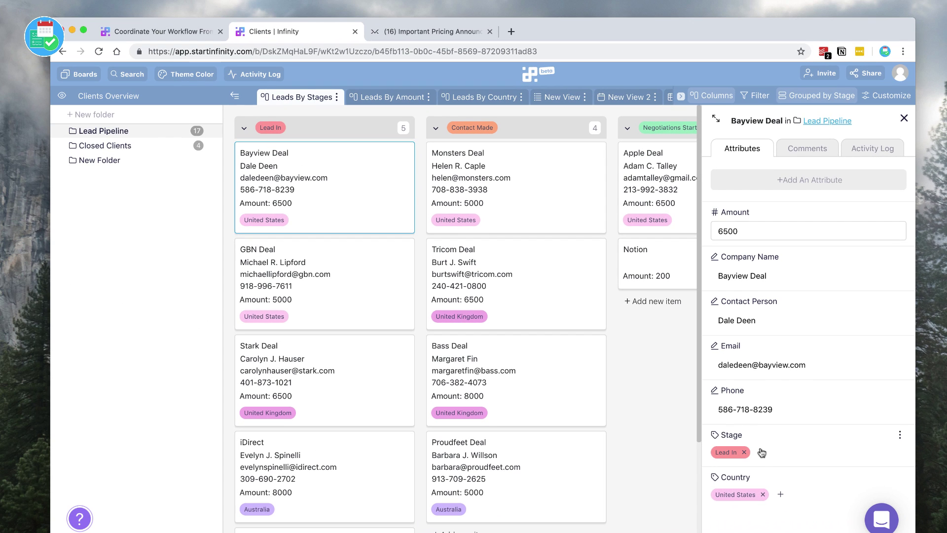
{"action": "left_click", "coordinate": [762, 451]}
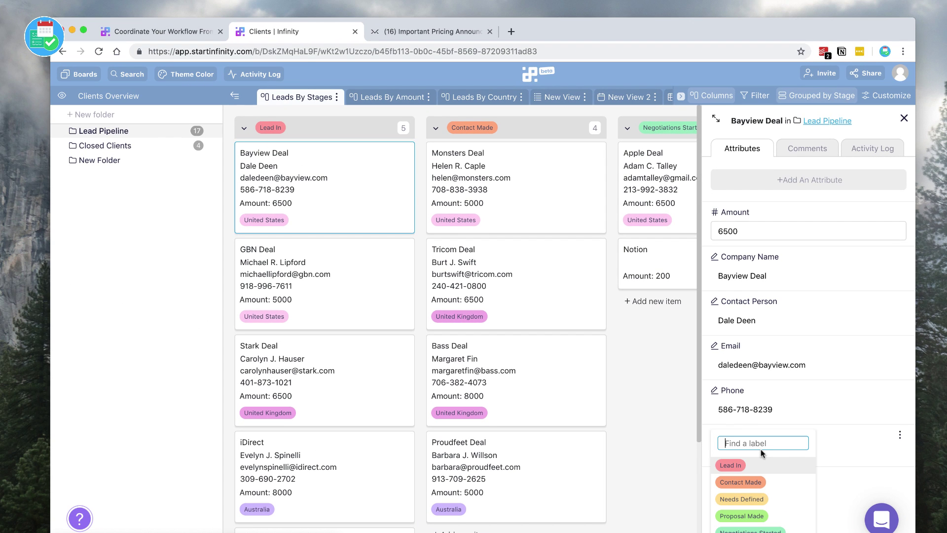
Change Bayview Deal's stage from Lead In to Contact Made and view its empty comments
{"action": "right_click", "coordinate": [824, 435]}
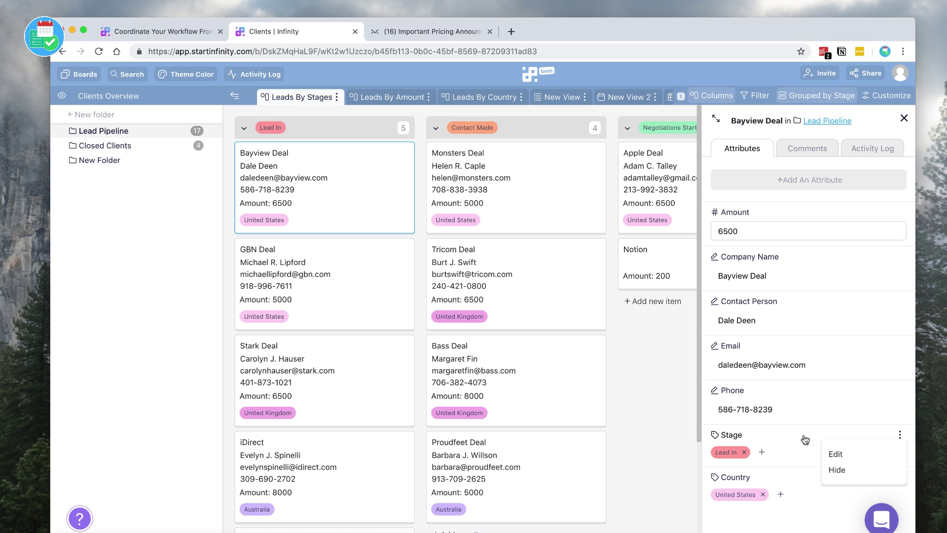
{"action": "left_click", "coordinate": [745, 453]}
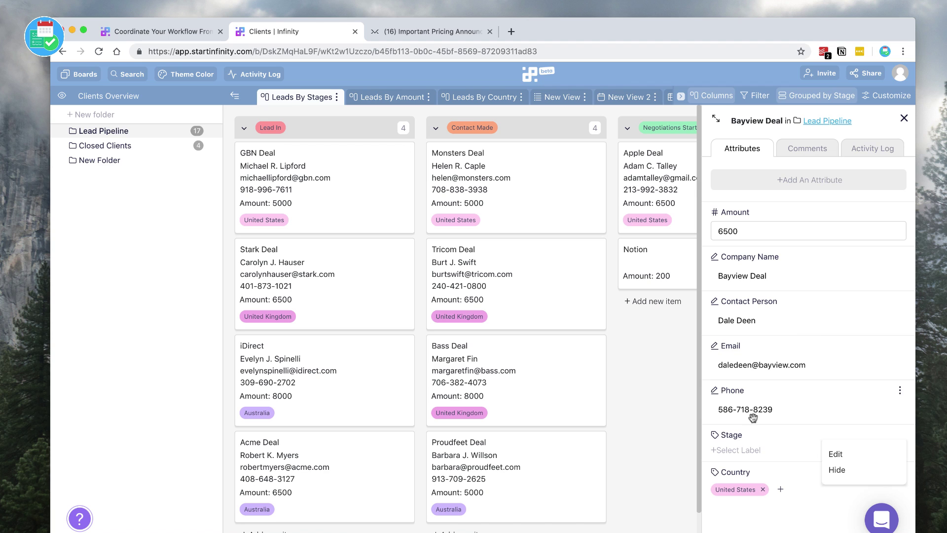
{"action": "left_click", "coordinate": [745, 450]}
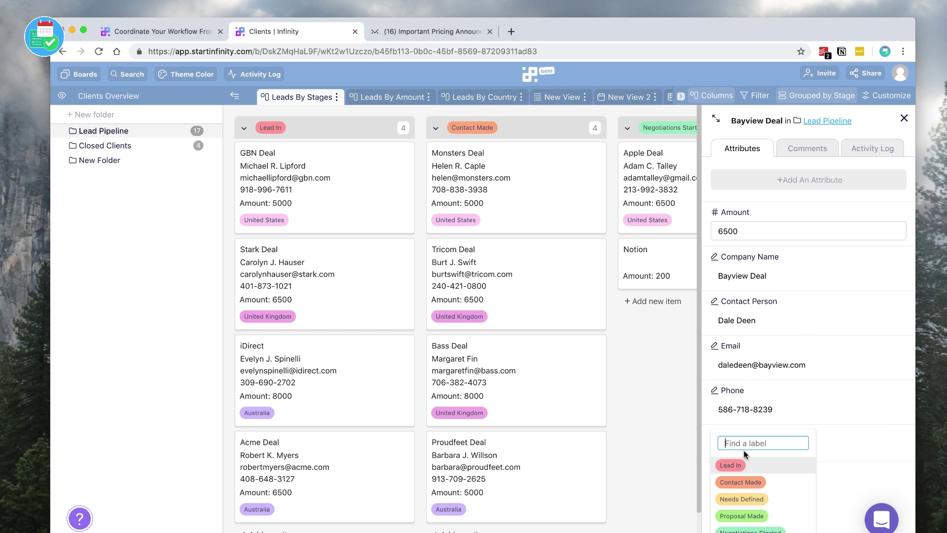
{"action": "left_click", "coordinate": [751, 481]}
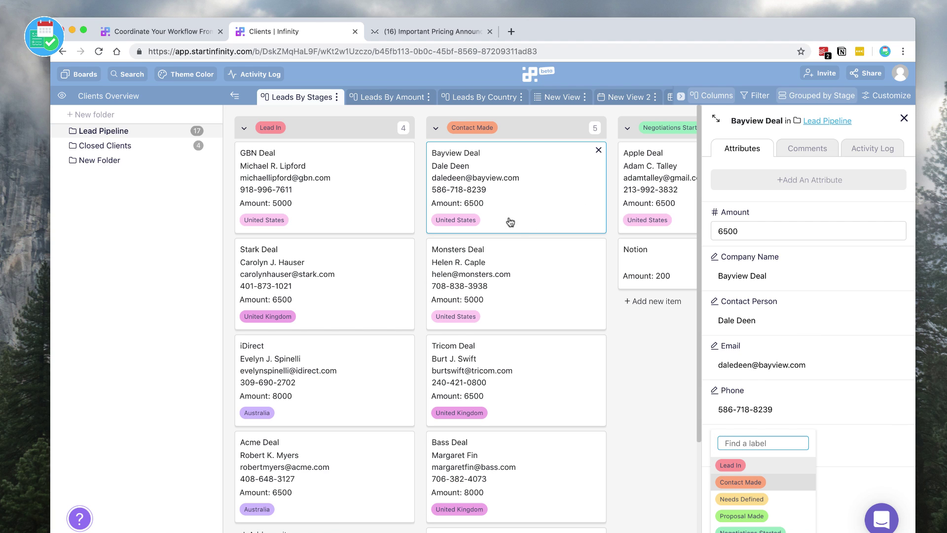
{"action": "left_click", "coordinate": [847, 448]}
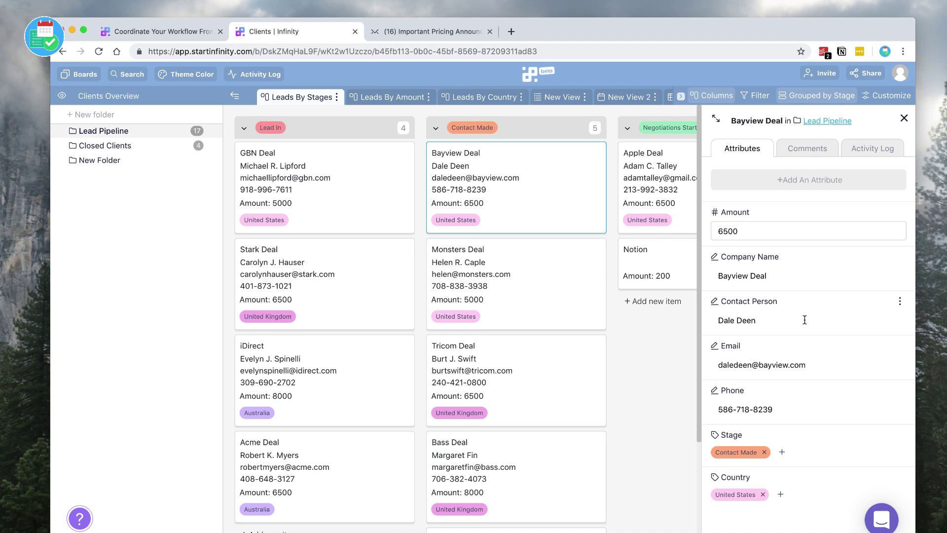
{"action": "left_click", "coordinate": [809, 149]}
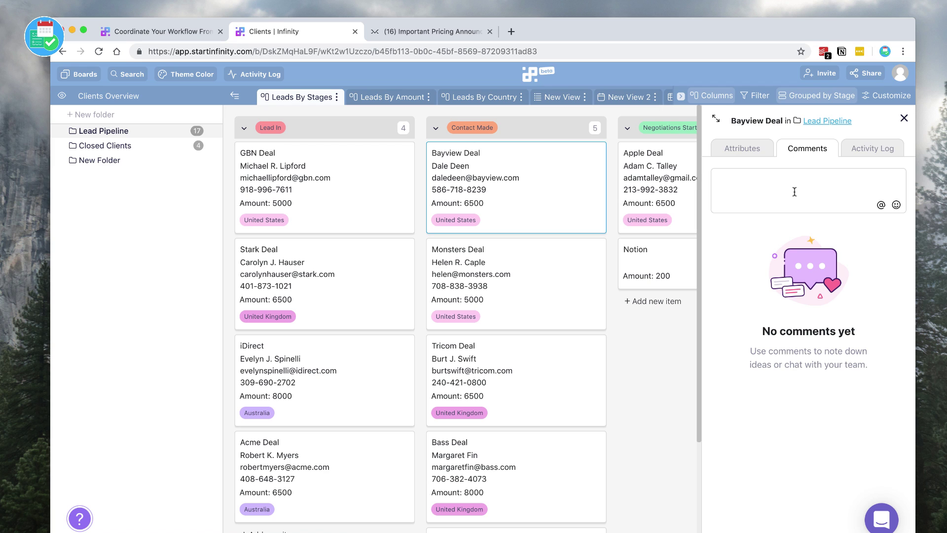
Check Bayview Deal's stage change in the Activity Log, dismissing the chat popup
{"action": "left_click", "coordinate": [863, 149]}
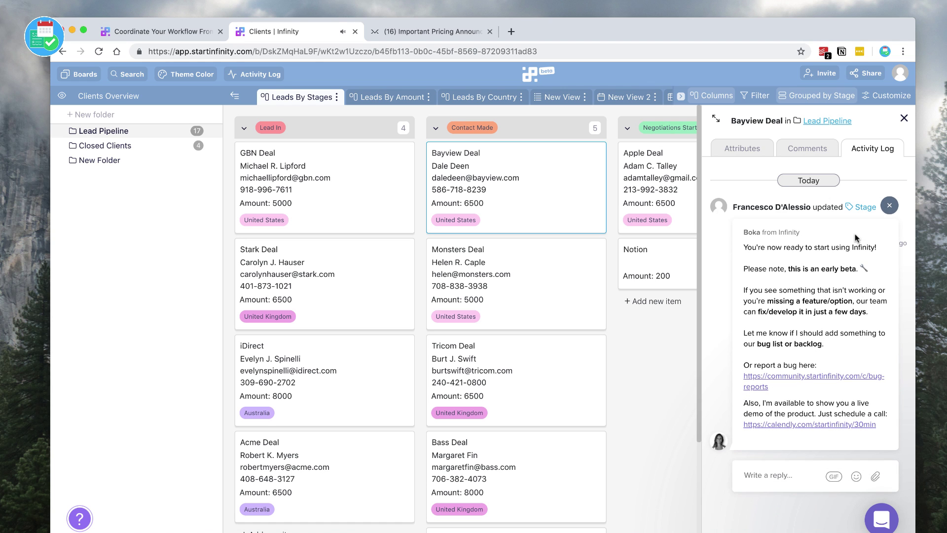
{"action": "left_click", "coordinate": [891, 207]}
Close Bayview Deal's details and add a Reviewing label column before the unlabelled column
{"action": "left_click", "coordinate": [905, 123]}
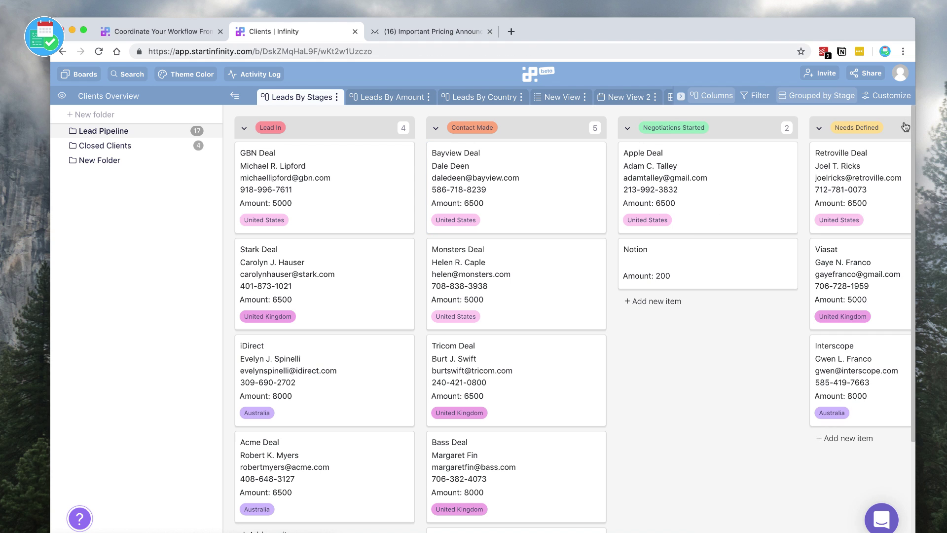
{"action": "scroll", "coordinate": [582, 245], "scroll_direction": "right", "scroll_amount": 5}
{"action": "scroll", "coordinate": [582, 245], "scroll_direction": "right", "scroll_amount": 4}
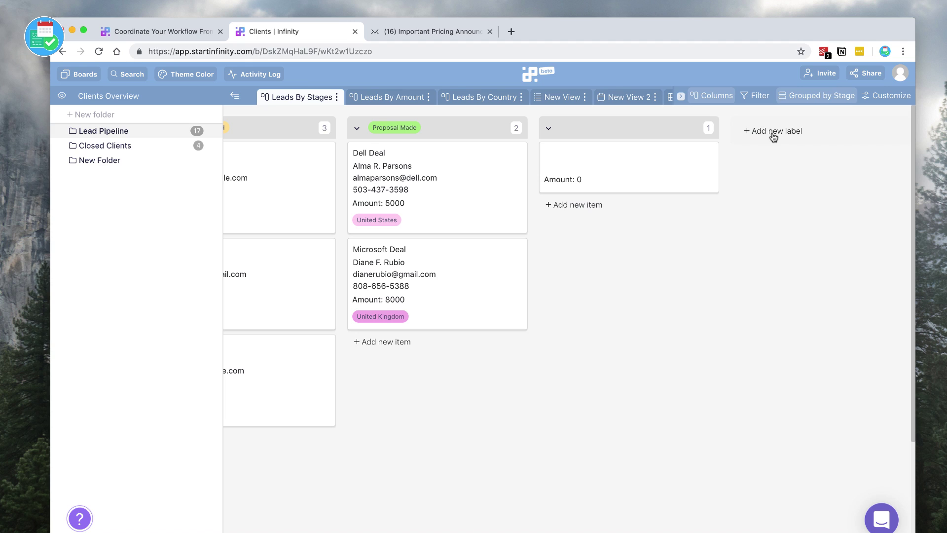
{"action": "left_click", "coordinate": [773, 136]}
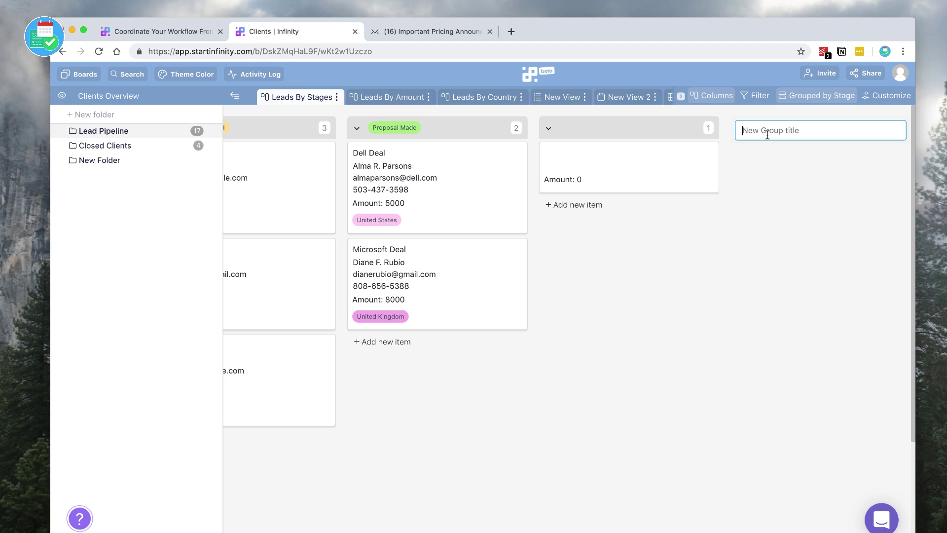
{"action": "type", "text": "Reviewing"}
{"action": "key", "text": "Return"}
{"action": "left_click_drag", "start_coordinate": [816, 134], "coordinate": [599, 137]}
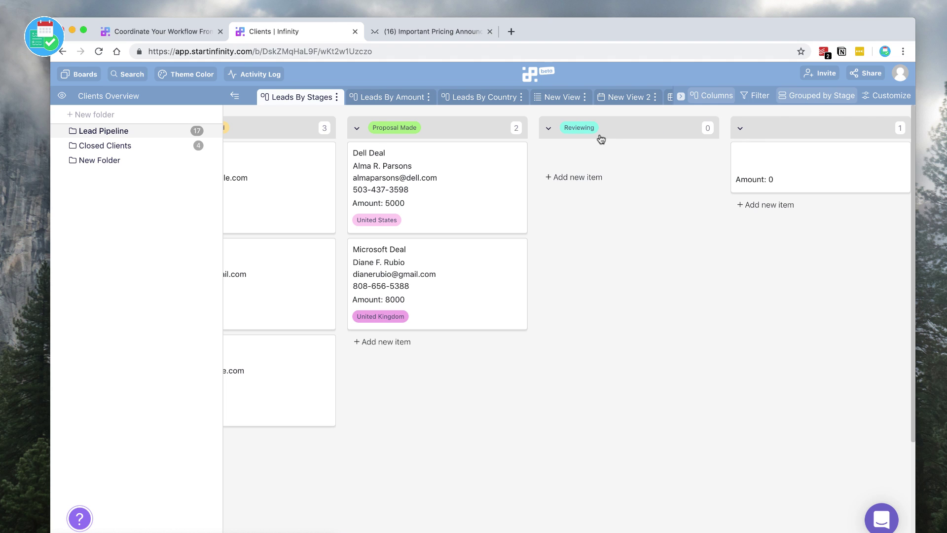
Move Dell Deal from Proposal Made into Reviewing and confirm its new stage
{"action": "left_click_drag", "start_coordinate": [462, 181], "coordinate": [623, 168]}
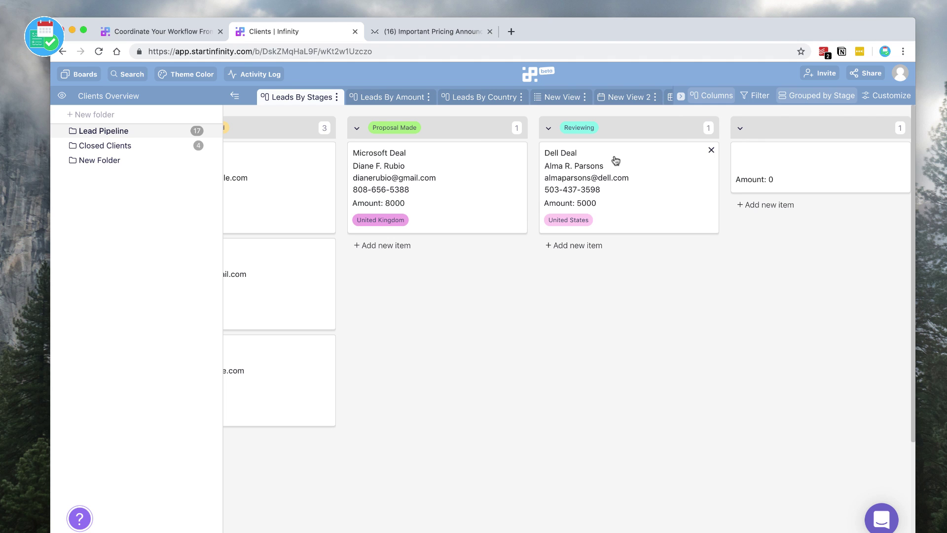
{"action": "left_click", "coordinate": [625, 173]}
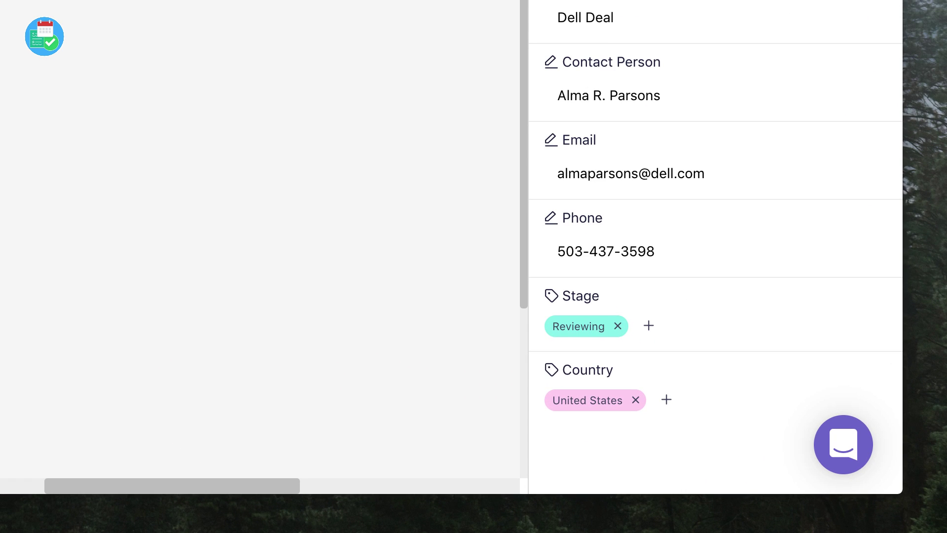
{"action": "left_click", "coordinate": [916, 118]}
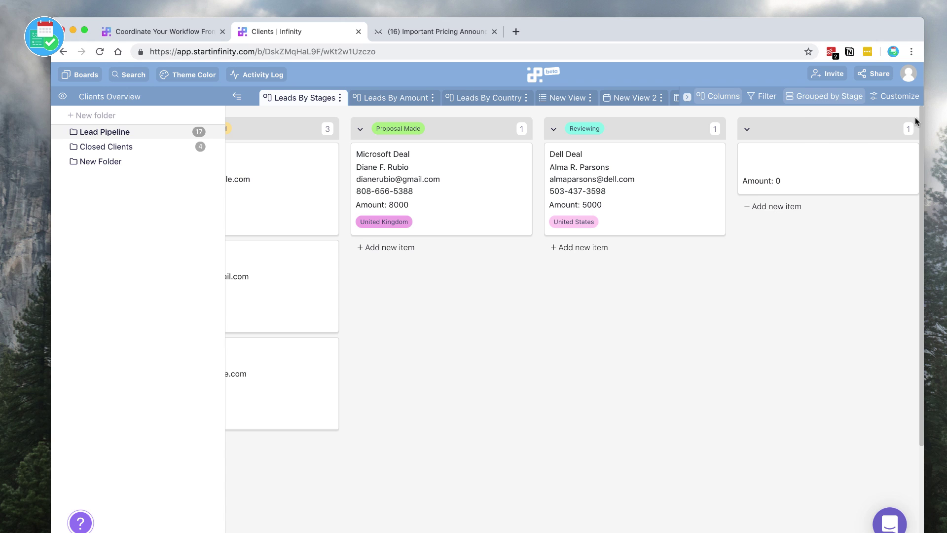
Group Leads By Stages by Country, then view Leads By Amount's 0, 200, 5000, 6500 columns
{"action": "left_click", "coordinate": [834, 101]}
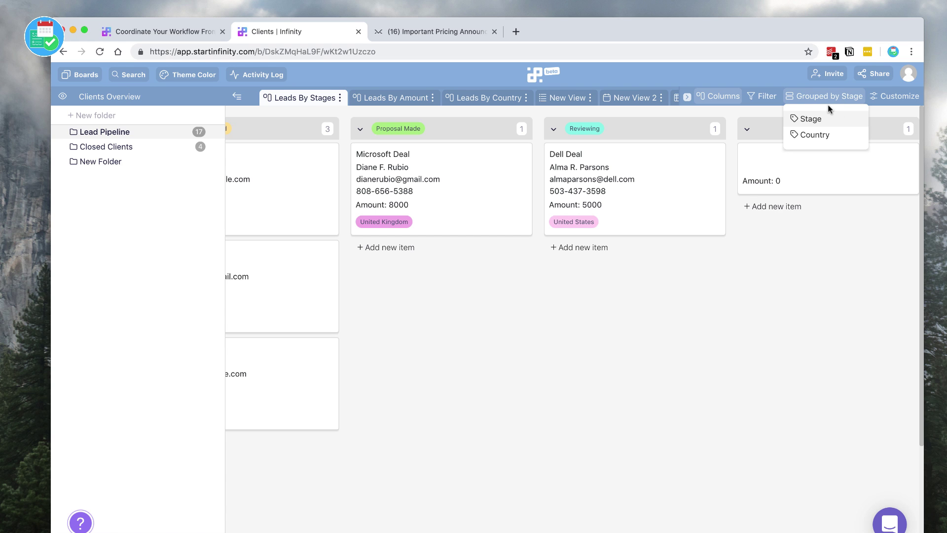
{"action": "left_click", "coordinate": [831, 135]}
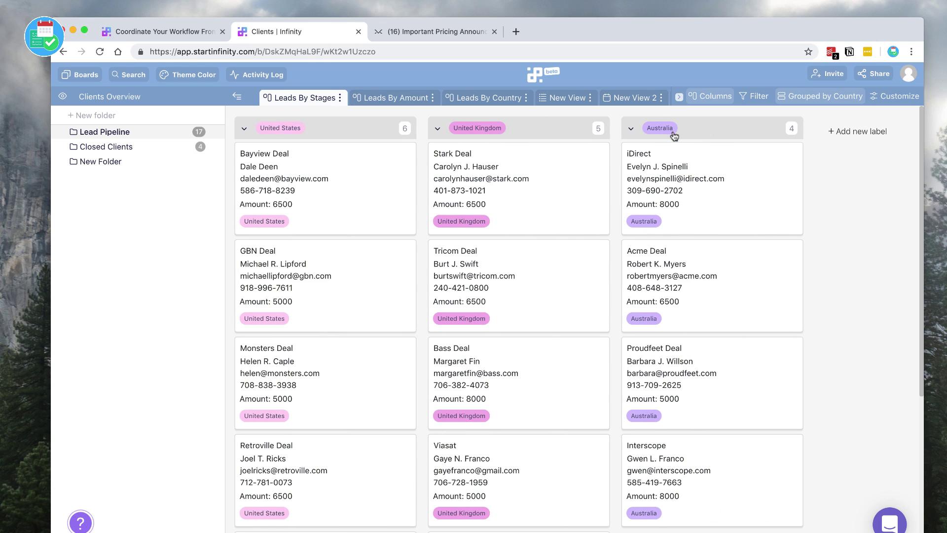
{"action": "left_click", "coordinate": [395, 98]}
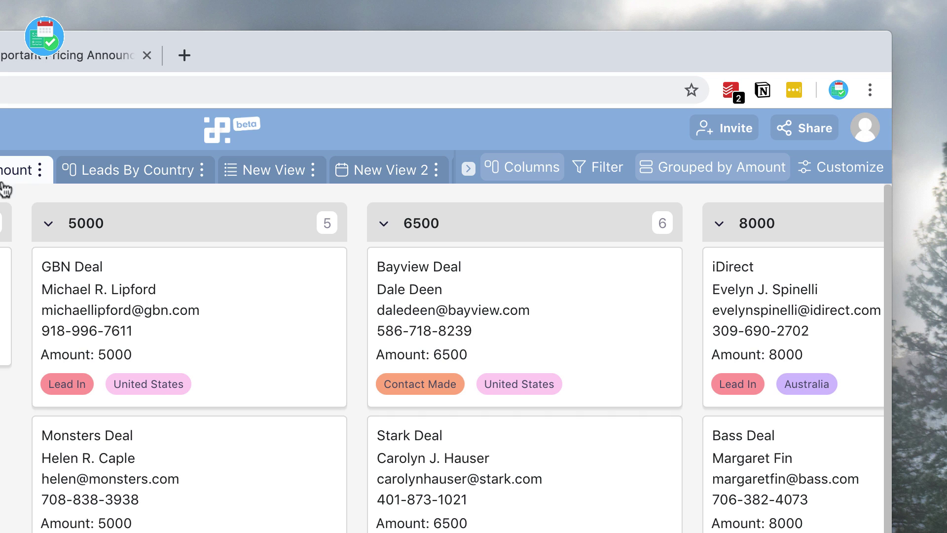
{"action": "scroll", "coordinate": [171, 284], "scroll_direction": "right", "scroll_amount": 3}
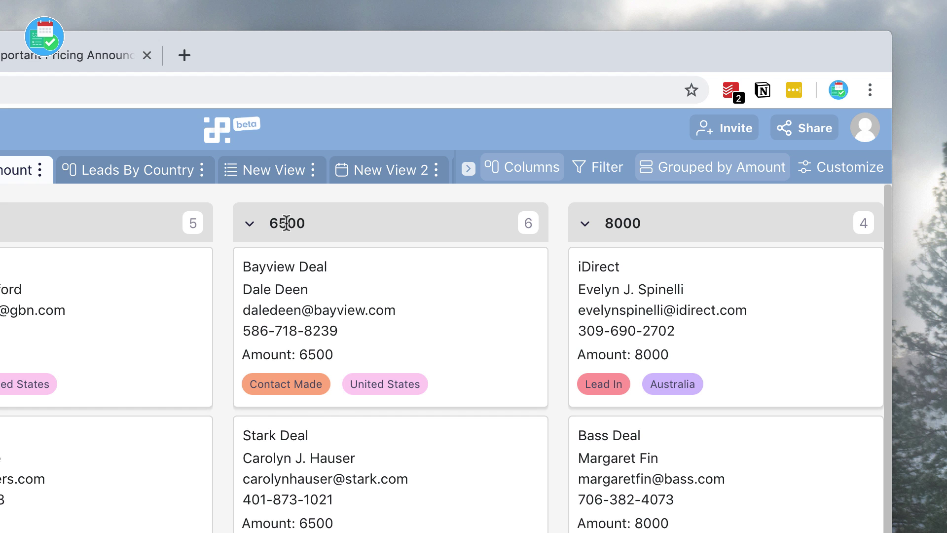
{"action": "scroll", "coordinate": [332, 223], "scroll_direction": "left", "scroll_amount": 10}
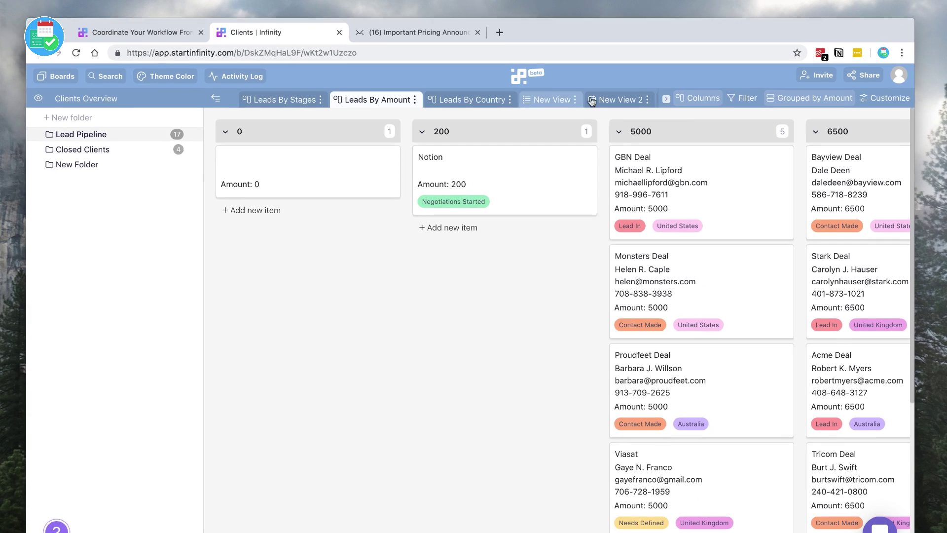
Add New View 4 as a Columns board grouped by Client into Onboarded, Retained and Upsell
{"action": "left_click", "coordinate": [652, 99]}
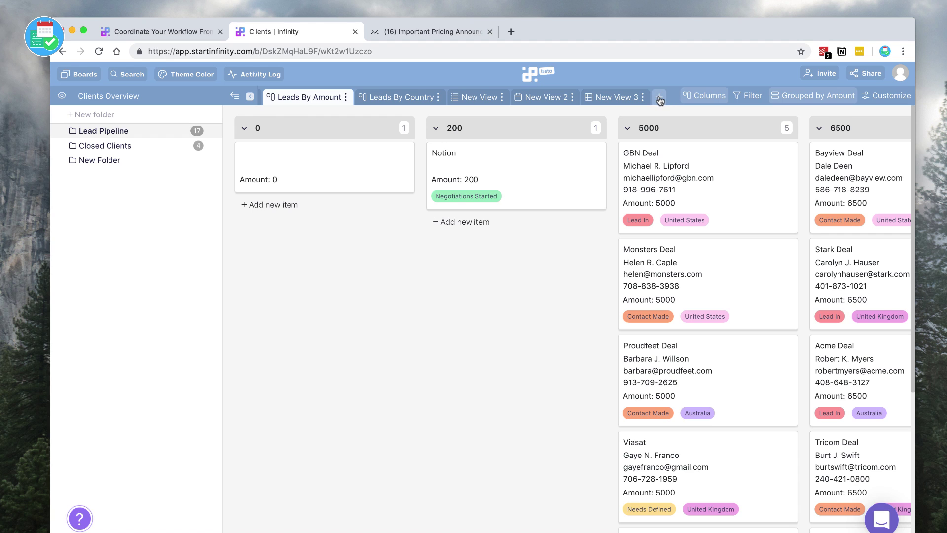
{"action": "left_click", "coordinate": [659, 97]}
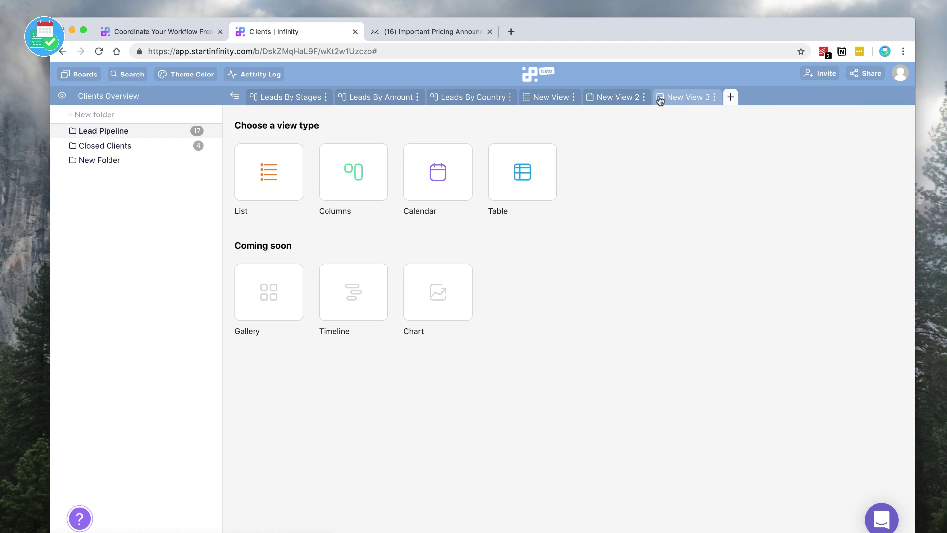
{"action": "left_click", "coordinate": [344, 168]}
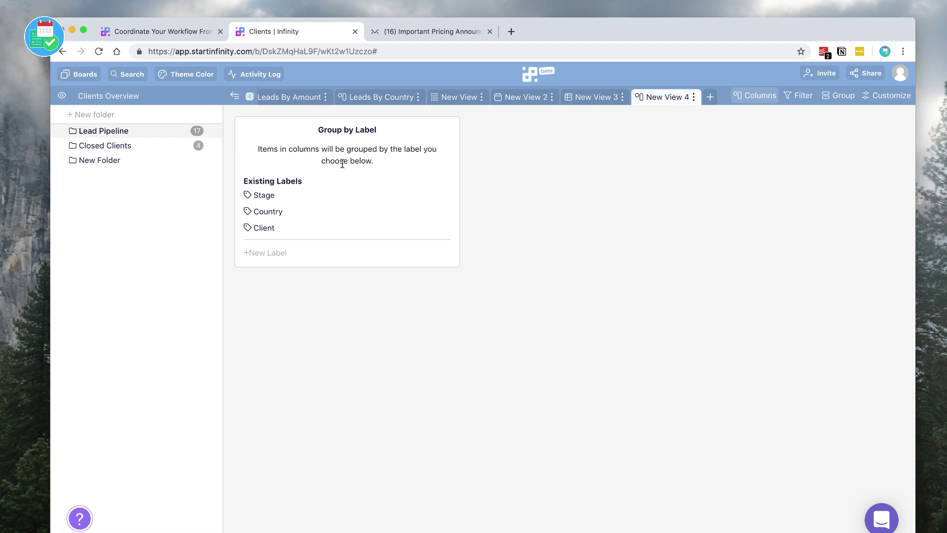
{"action": "left_click", "coordinate": [265, 228]}
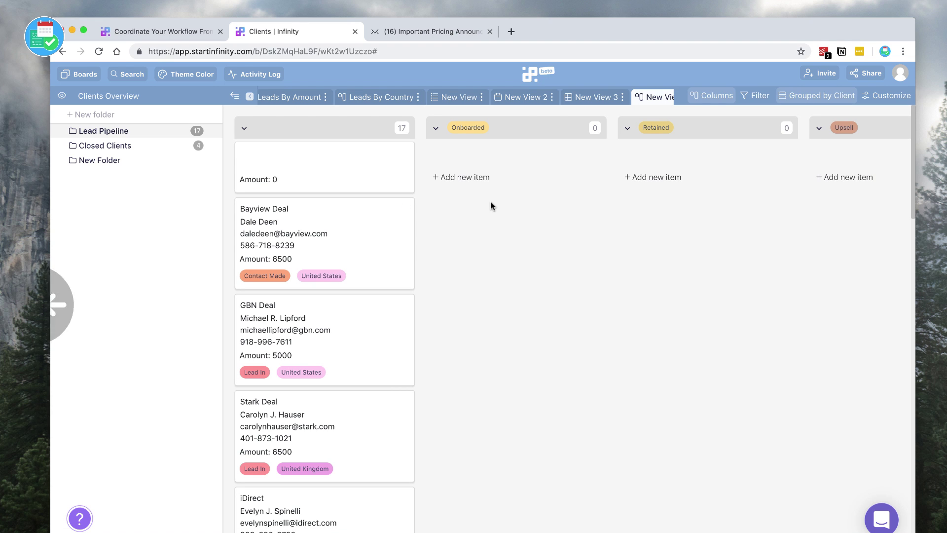
{"action": "scroll", "coordinate": [481, 191], "scroll_direction": "right", "scroll_amount": 3}
{"action": "scroll", "coordinate": [480, 191], "scroll_direction": "right", "scroll_amount": 2}
{"action": "scroll", "coordinate": [480, 191], "scroll_direction": "left", "scroll_amount": 5}
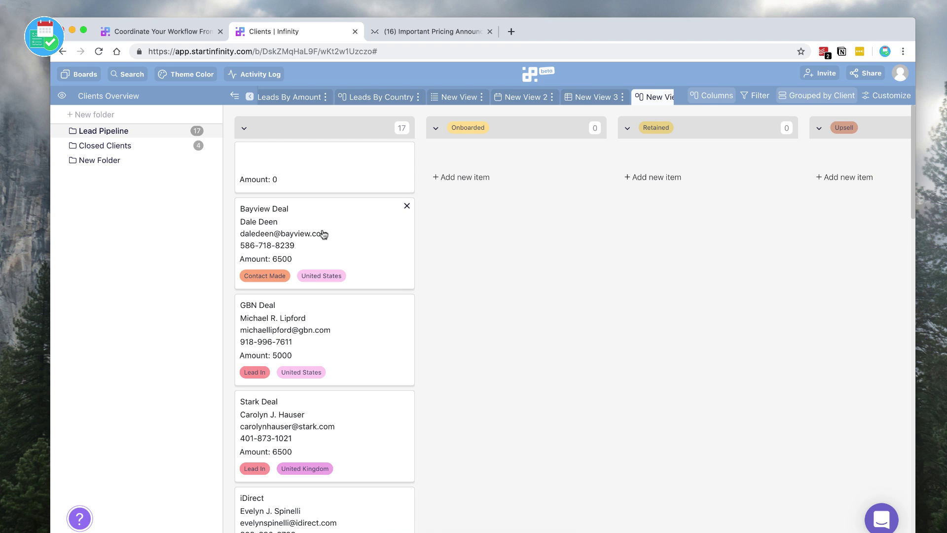
Move Bayview Deal to Onboarded and GBN Deal to Retained, confirming Bayview's Client label
{"action": "left_click_drag", "start_coordinate": [323, 236], "coordinate": [496, 158]}
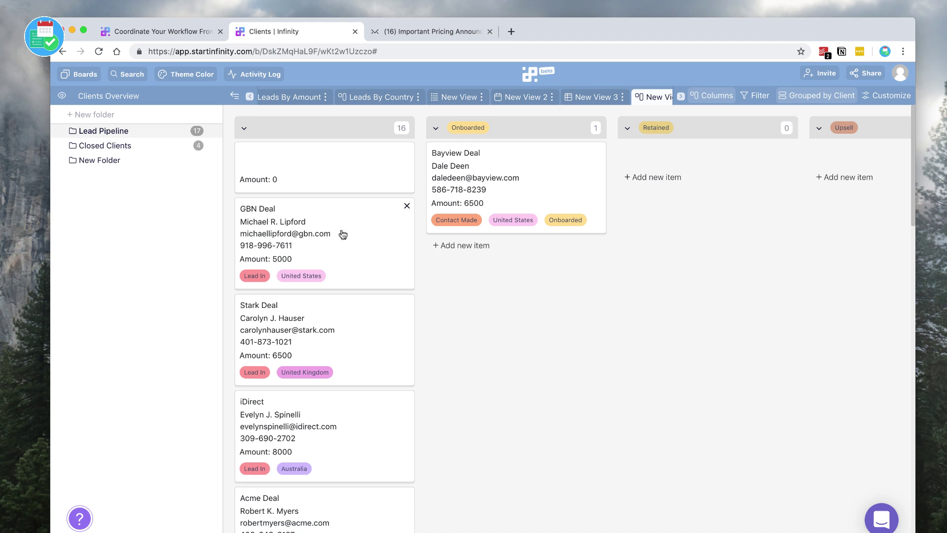
{"action": "left_click_drag", "start_coordinate": [343, 233], "coordinate": [721, 147]}
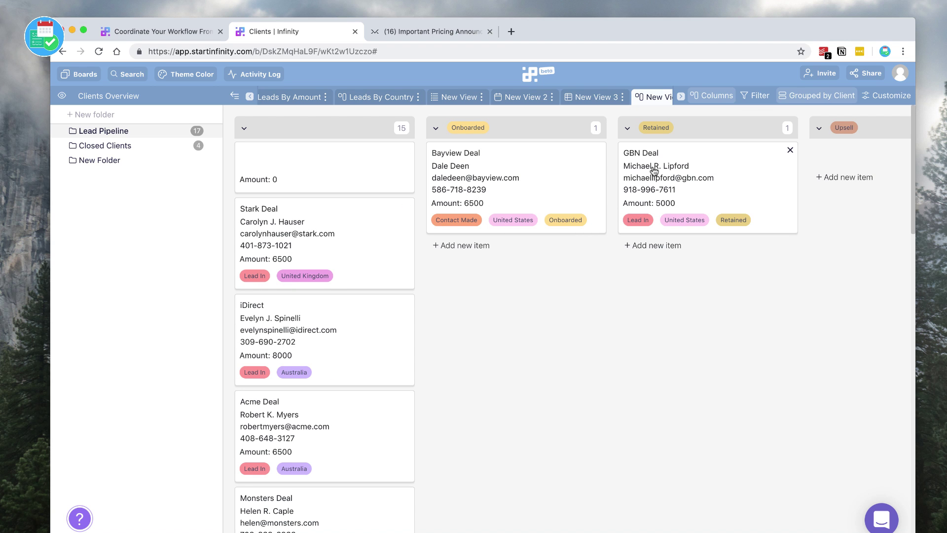
{"action": "left_click", "coordinate": [508, 163]}
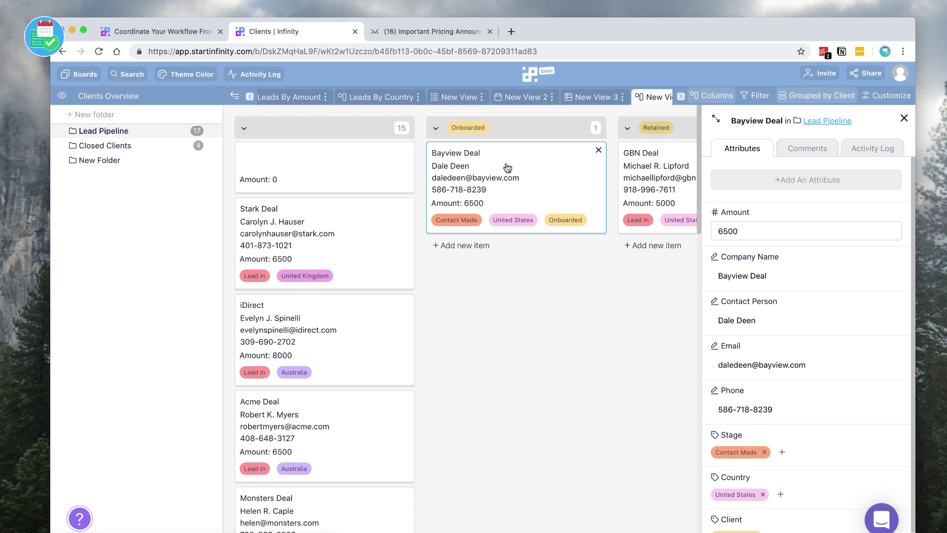
{"action": "scroll", "coordinate": [778, 362], "scroll_direction": "down", "scroll_amount": 1}
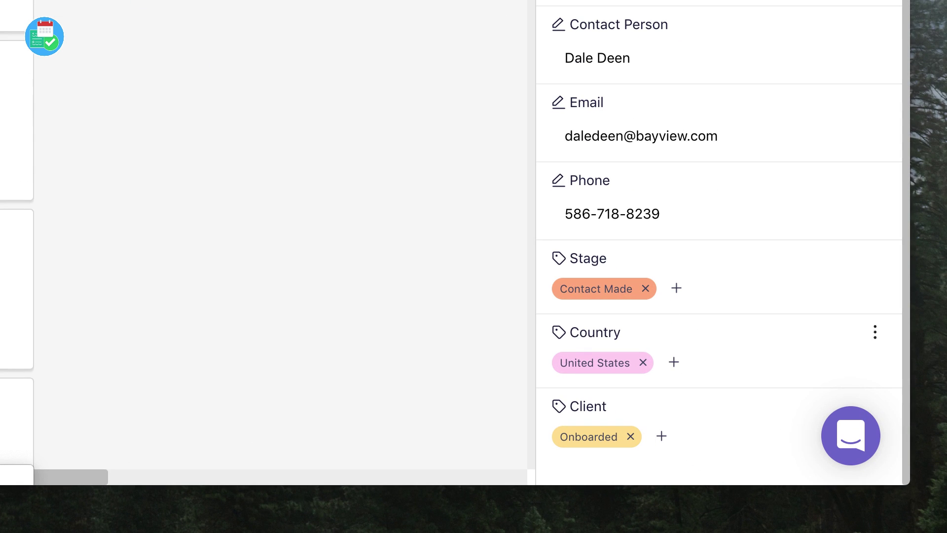
{"action": "key", "text": "Escape"}
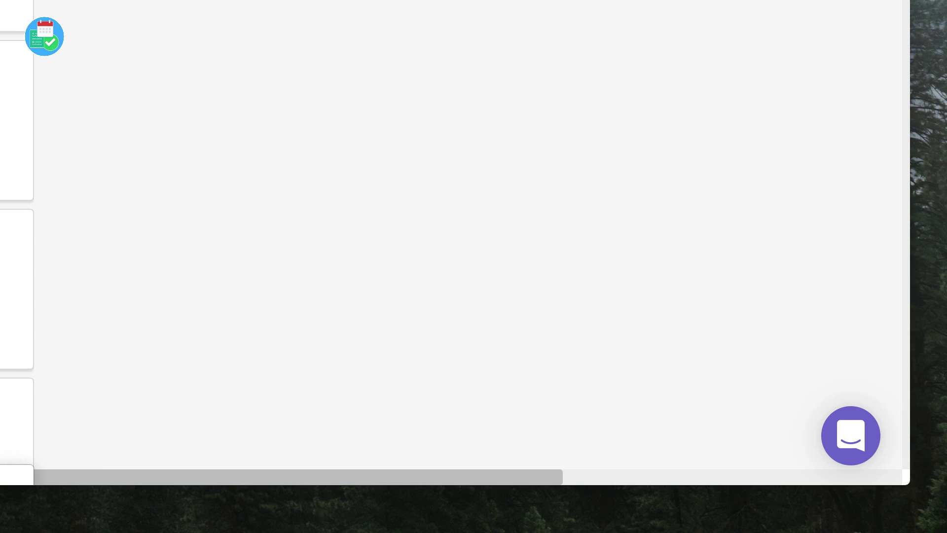